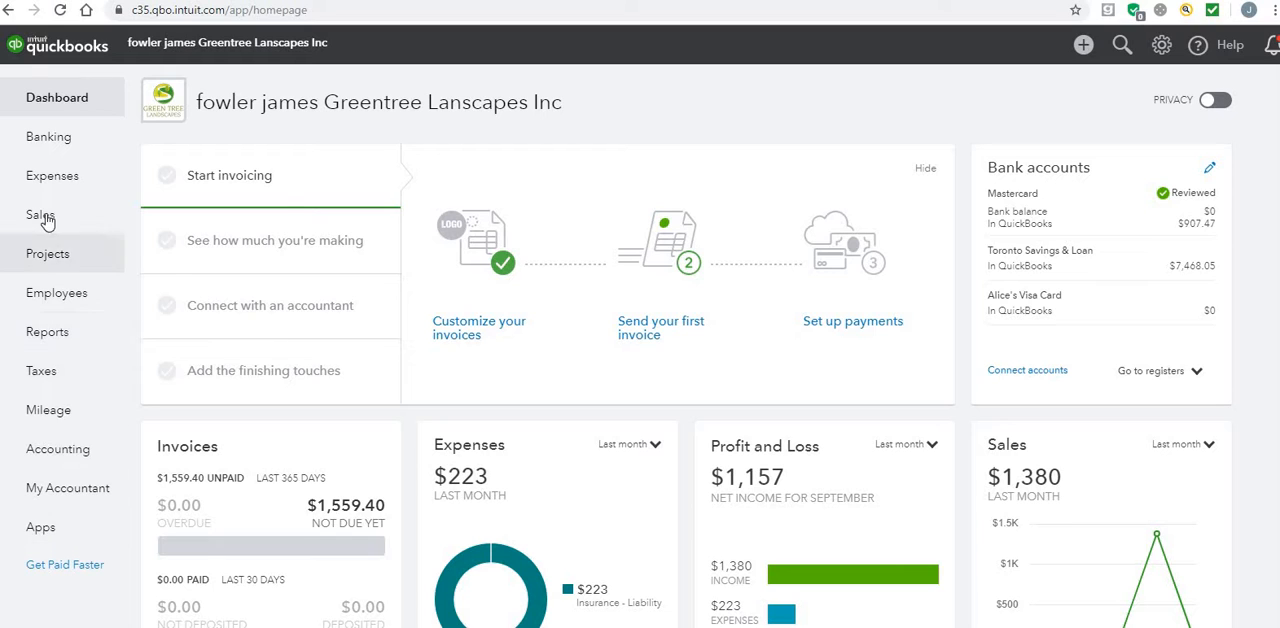
Step: Open the sales list of products and services and start a new item of type Inventory
{"action": "mouse_move", "coordinate": [46, 221]}
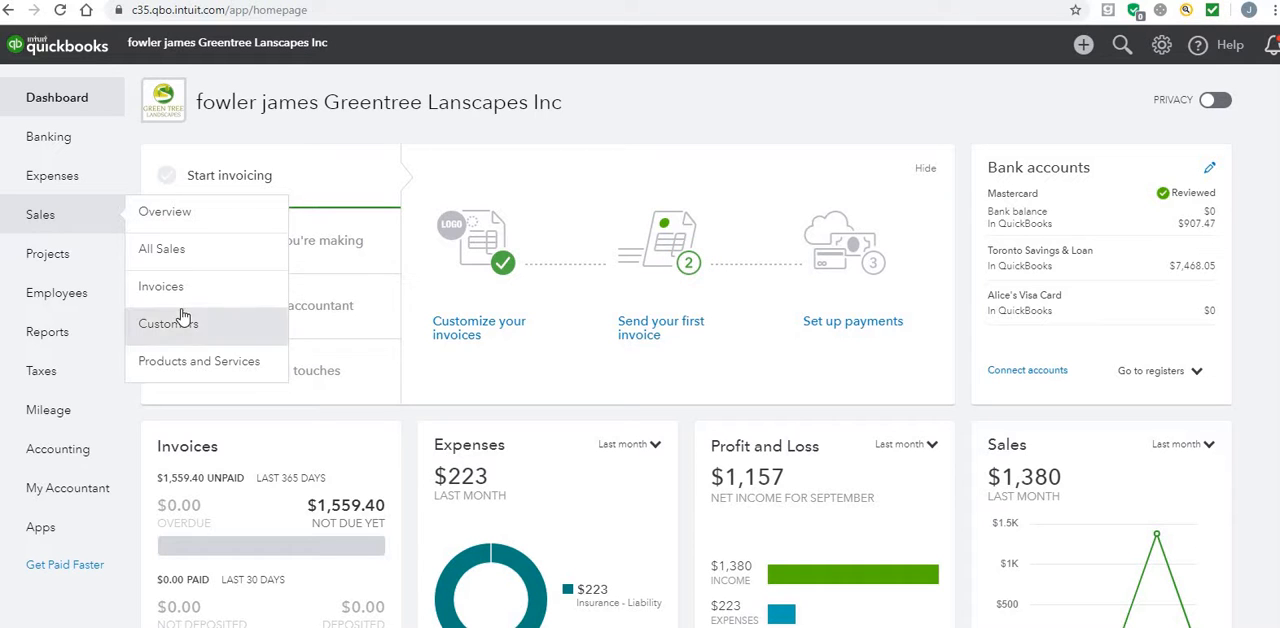
{"action": "left_click", "coordinate": [190, 365]}
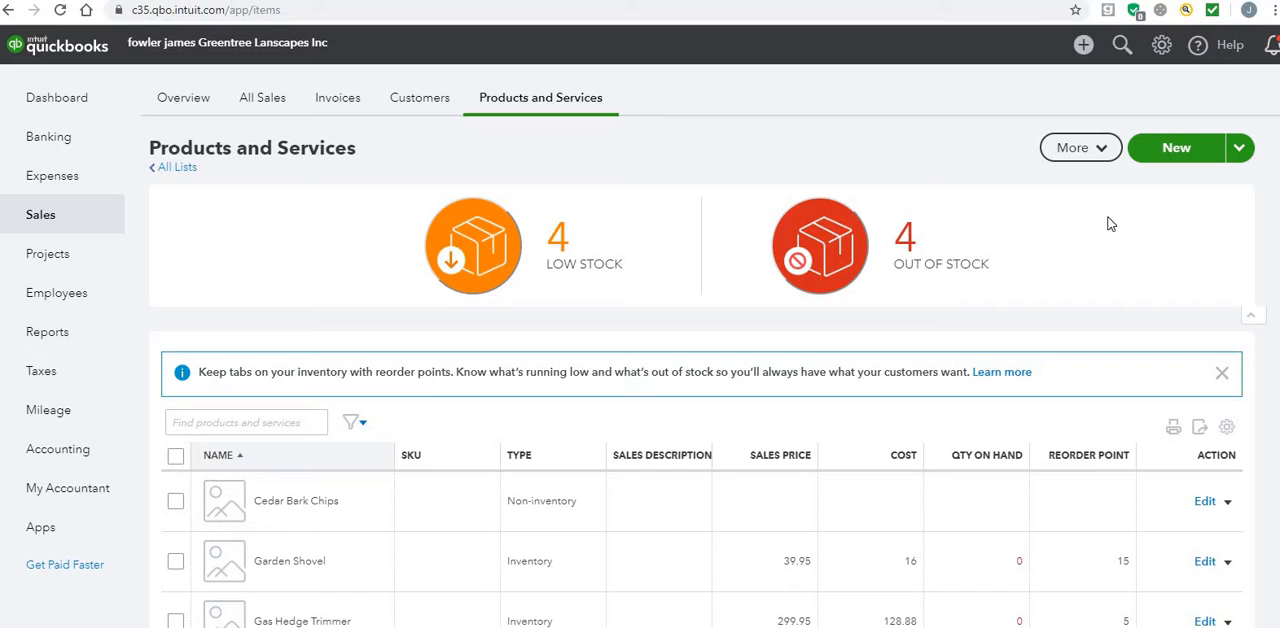
{"action": "left_click", "coordinate": [1173, 152]}
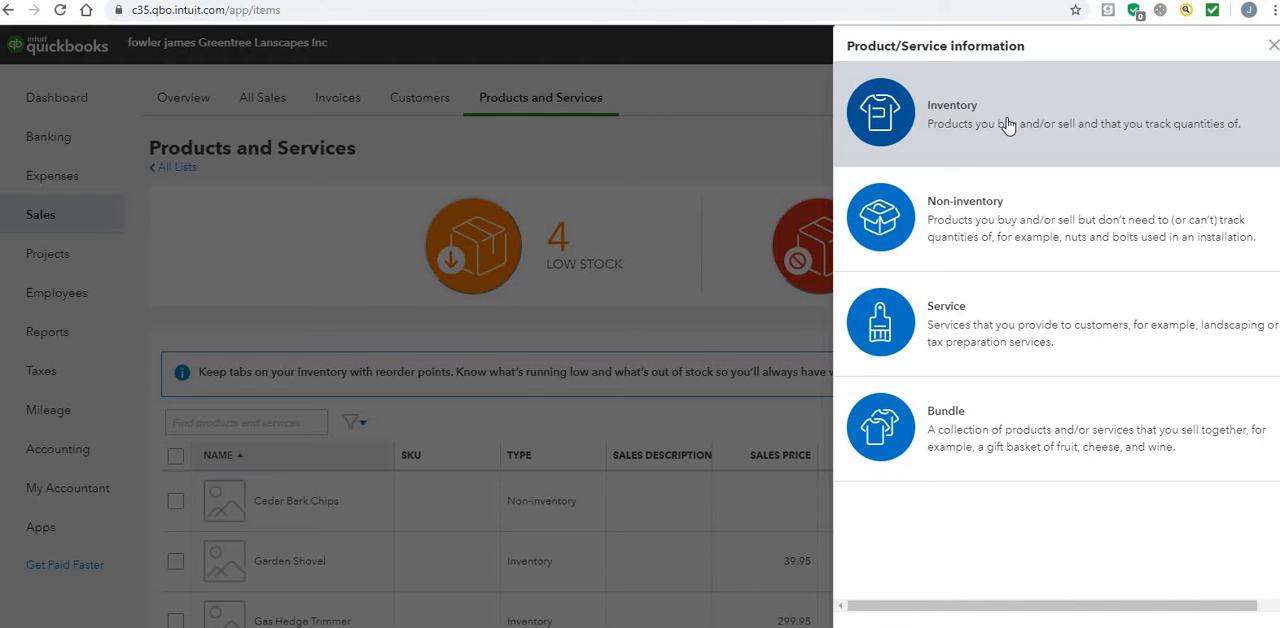
{"action": "left_click", "coordinate": [1008, 124]}
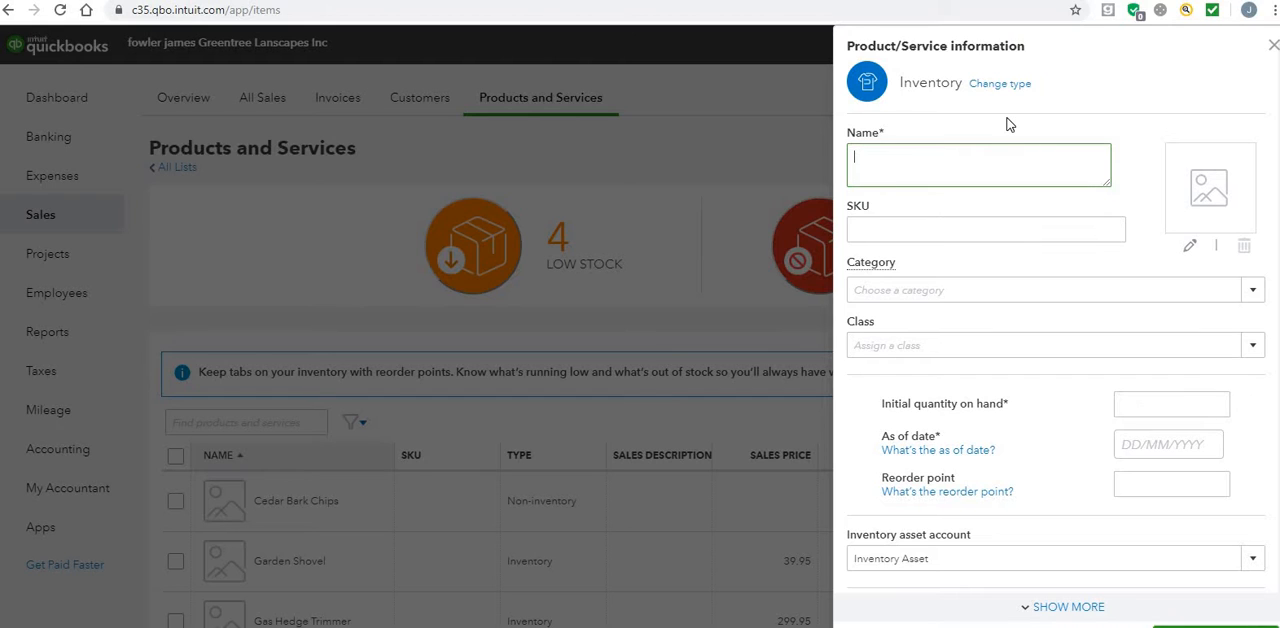
Step: Name the new inventory item Honda Lawnmower and assign it to the Retail Business class
{"action": "type", "text": "Honda Lawnmower"}
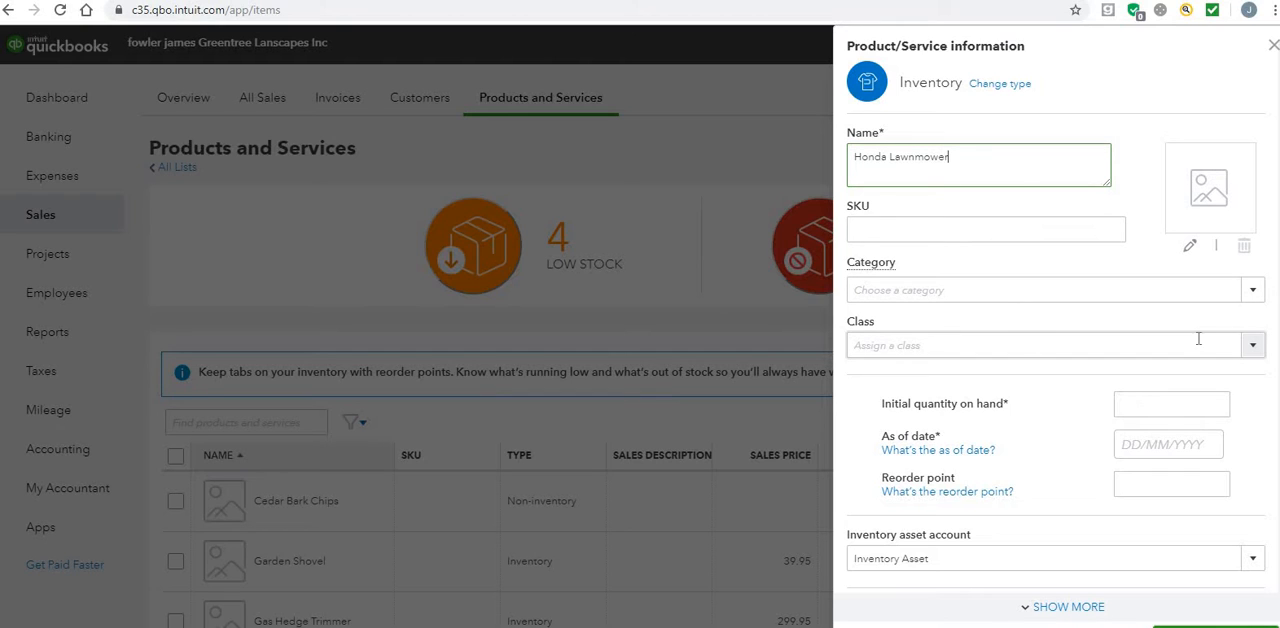
{"action": "left_click", "coordinate": [1255, 350]}
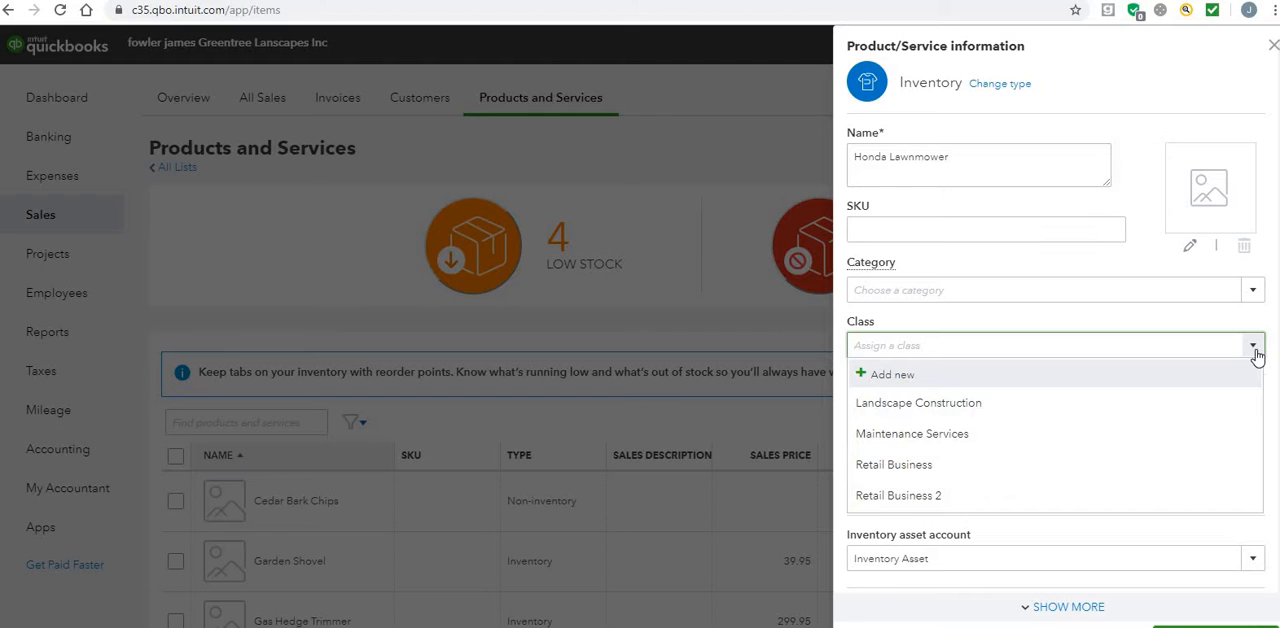
{"action": "left_click", "coordinate": [1144, 467]}
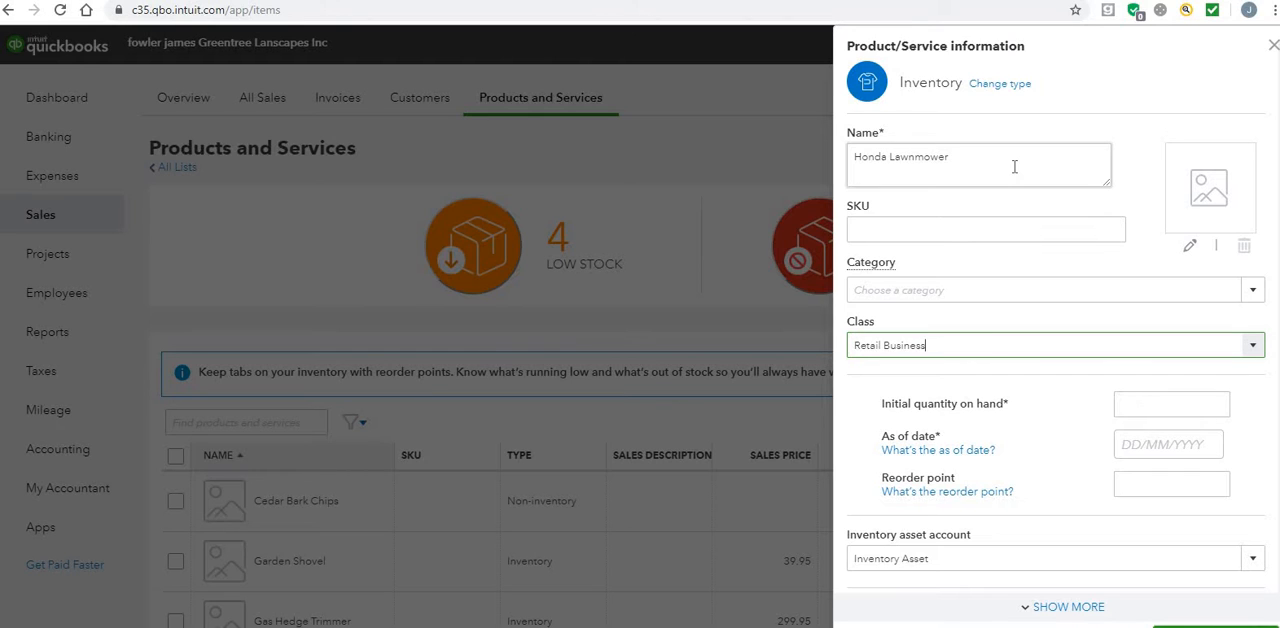
Step: Set the item's initial quantity on hand to 0 as of 01/01/2018, with a reorder point of 0
{"action": "left_click", "coordinate": [1165, 398]}
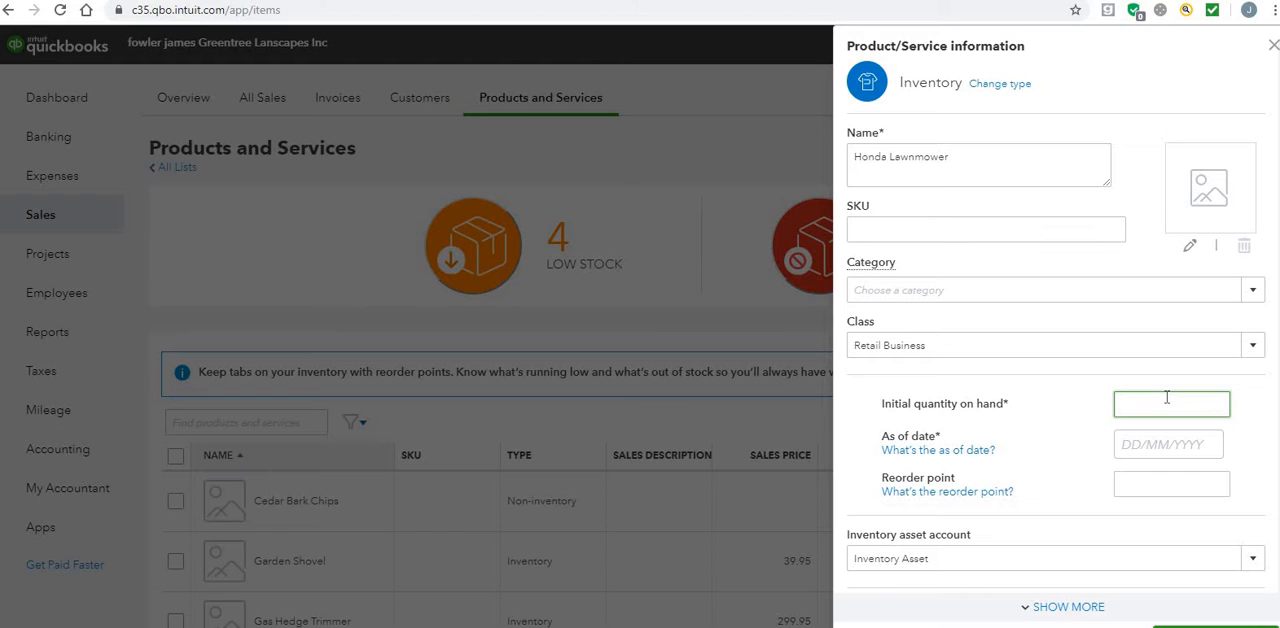
{"action": "type", "text": "0"}
{"action": "left_click", "coordinate": [1211, 444]}
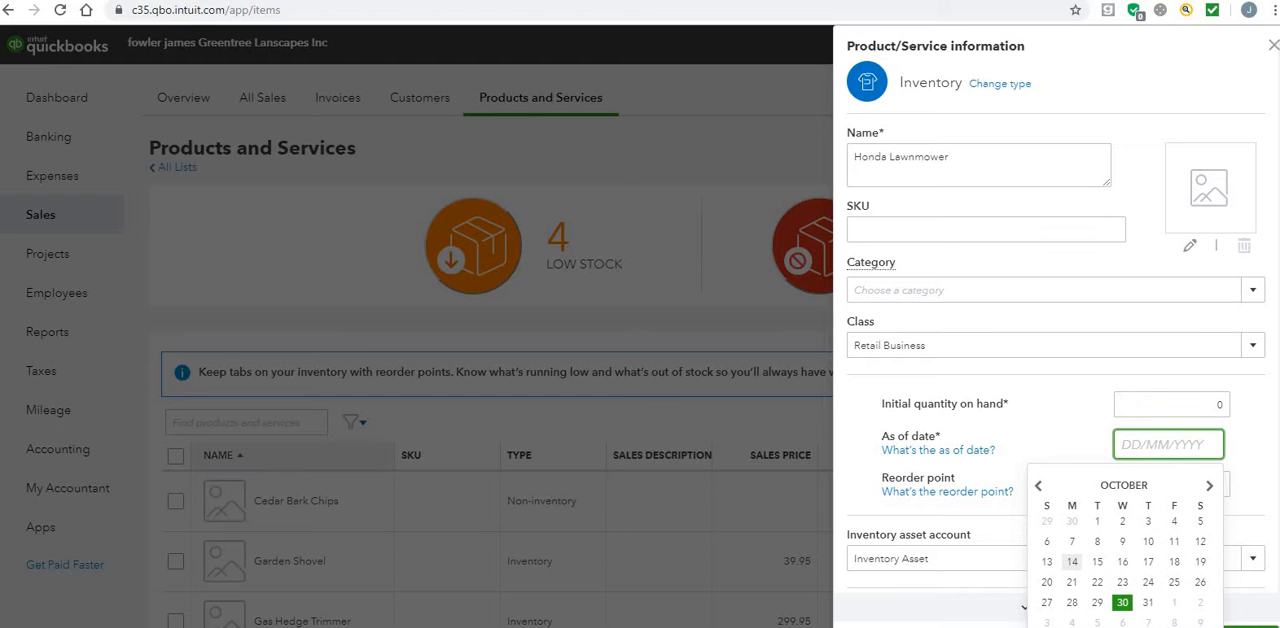
{"action": "left_click", "coordinate": [1085, 627]}
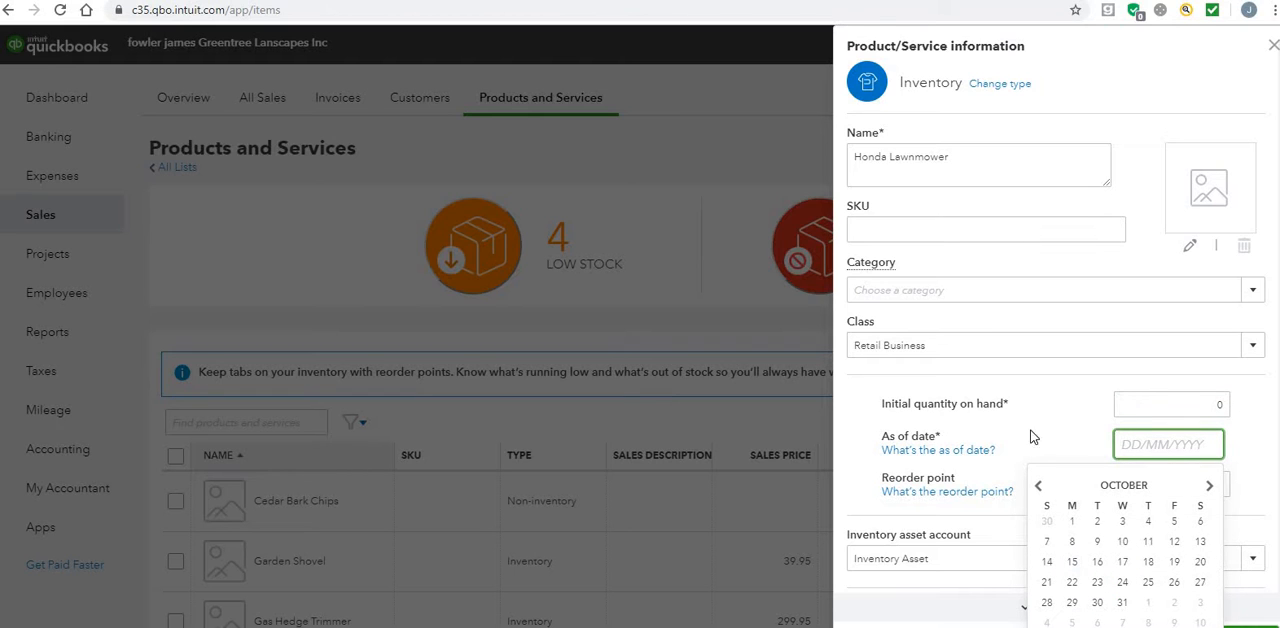
{"action": "left_click", "coordinate": [1038, 486]}
{"action": "left_click", "coordinate": [1038, 486]}
{"action": "left_click", "coordinate": [1038, 486]}
{"action": "left_click", "coordinate": [1038, 486]}
{"action": "left_click", "coordinate": [1038, 486]}
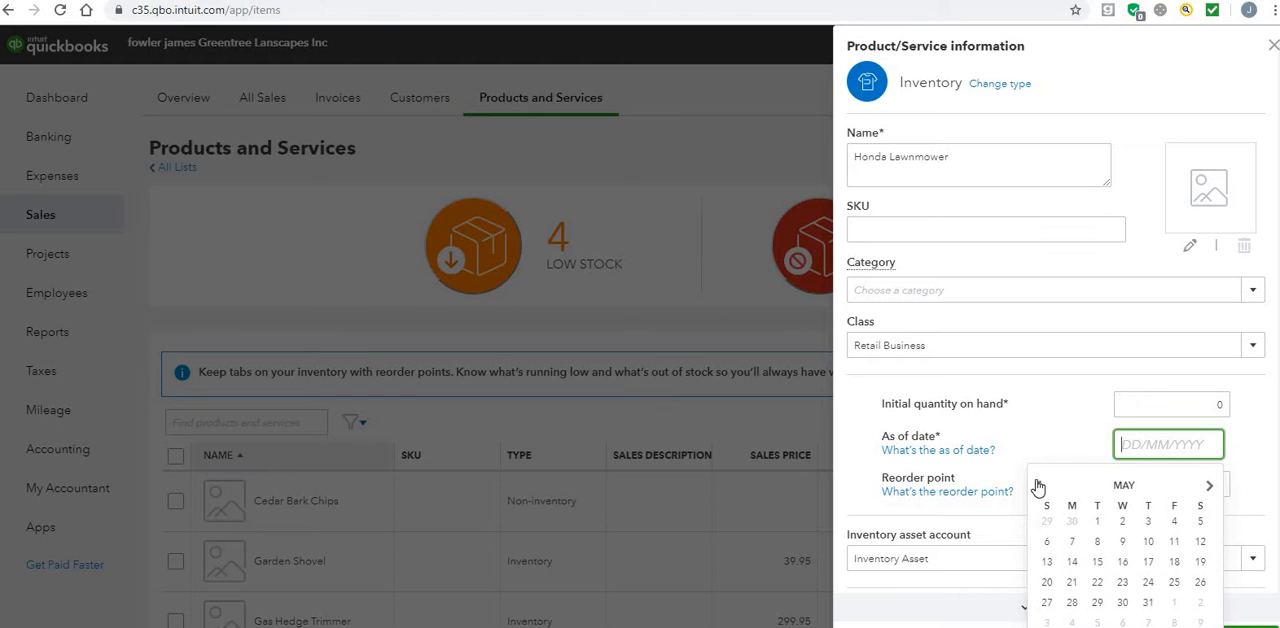
{"action": "left_click", "coordinate": [1038, 486]}
{"action": "left_click", "coordinate": [1038, 486]}
{"action": "left_click", "coordinate": [1038, 486]}
{"action": "left_click", "coordinate": [1038, 486]}
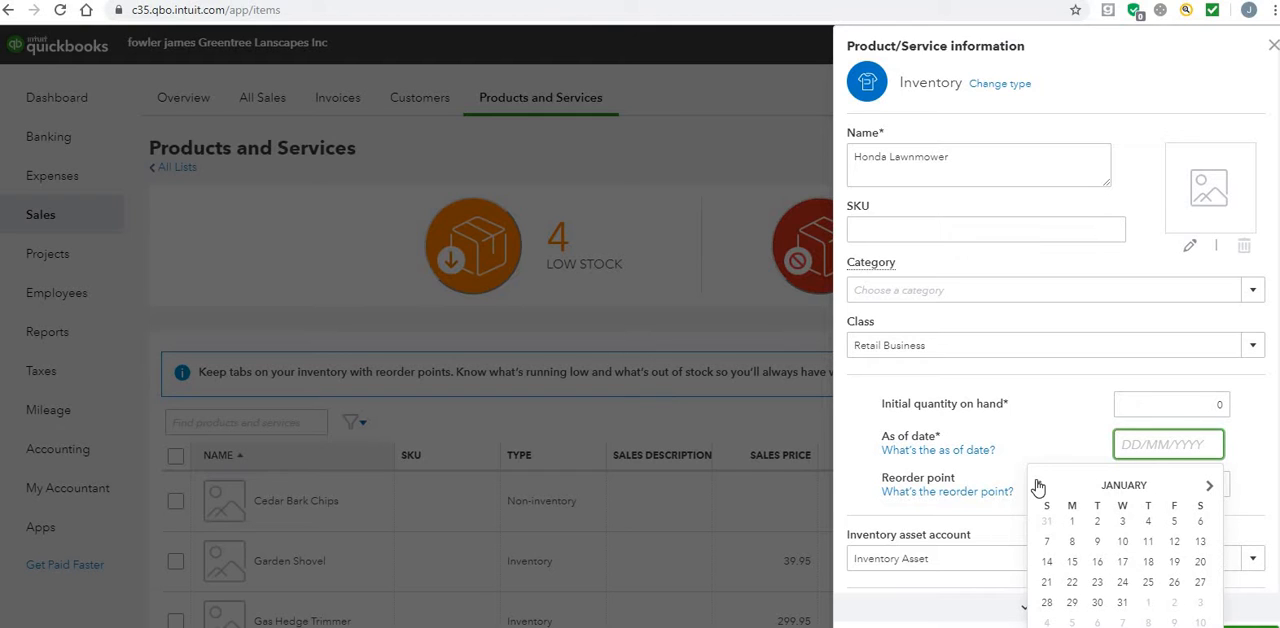
{"action": "left_click", "coordinate": [1075, 523]}
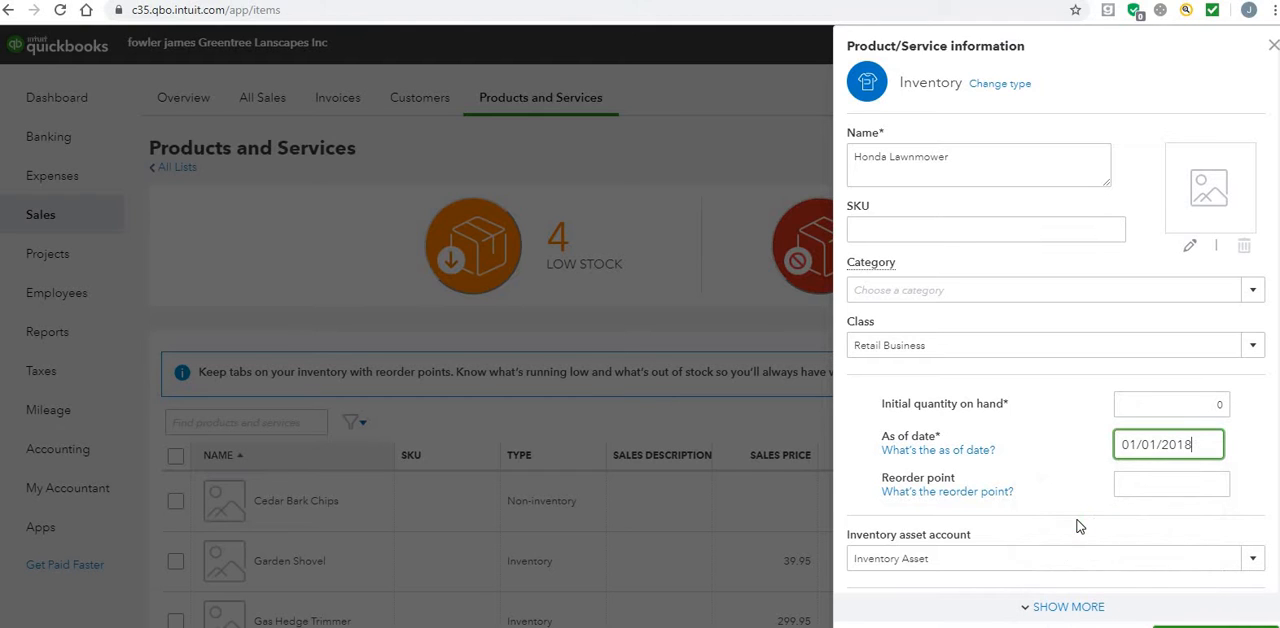
{"action": "left_click", "coordinate": [1144, 486]}
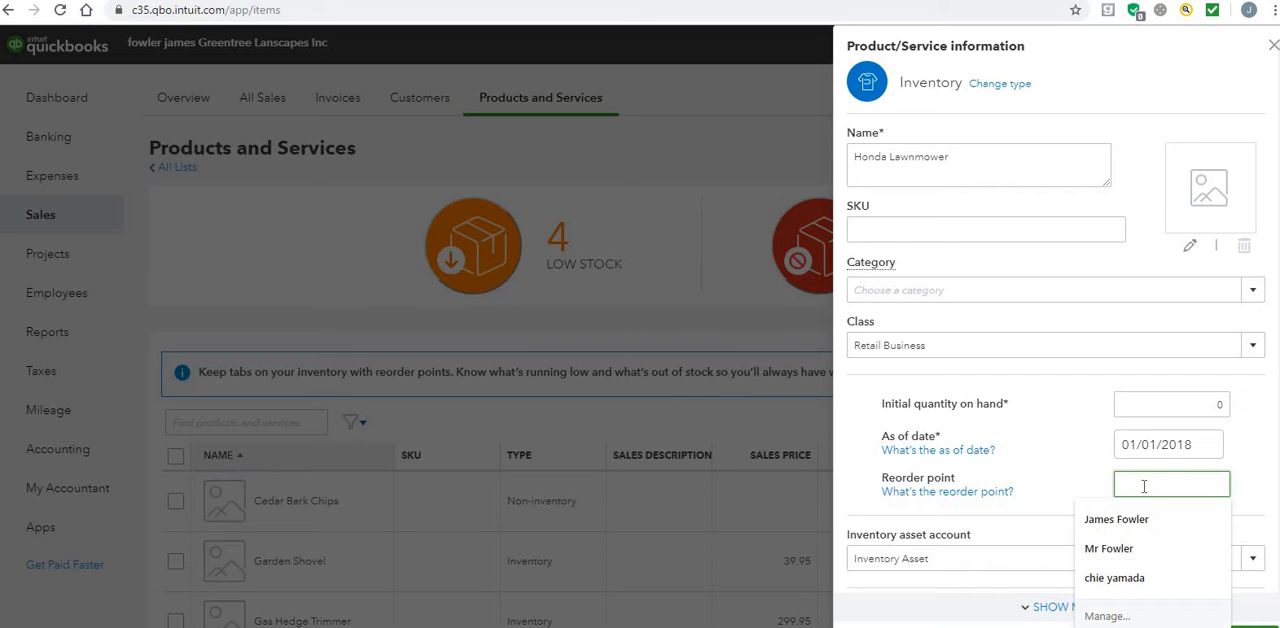
{"action": "type", "text": "0"}
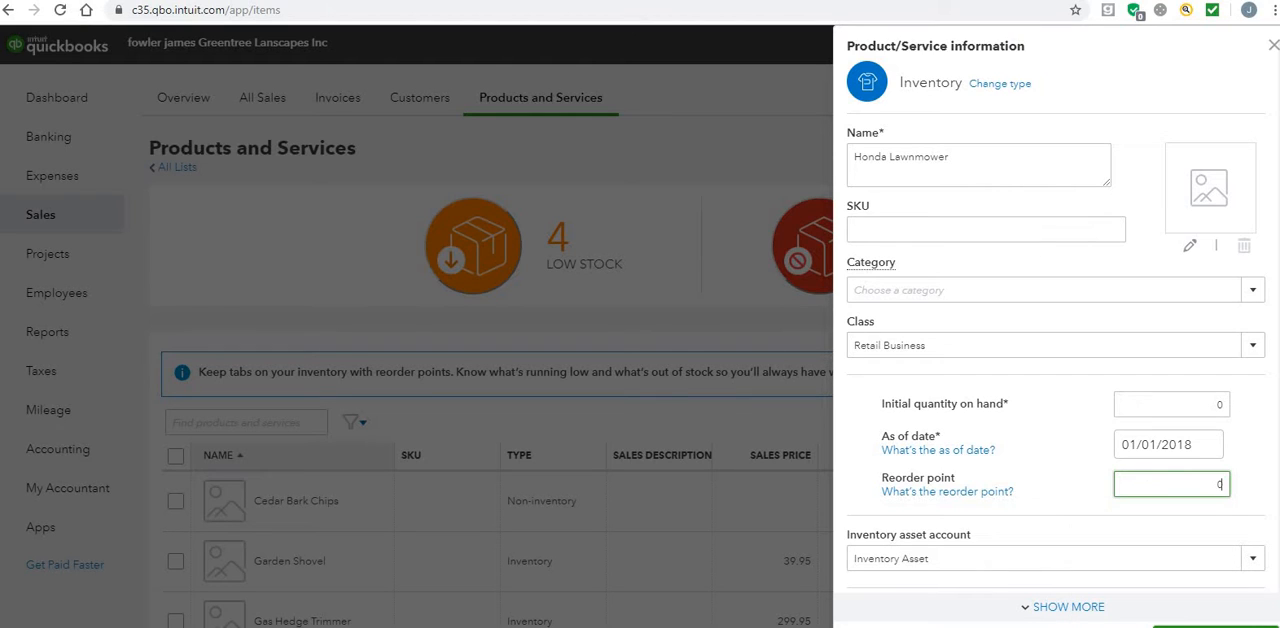
Step: Fill in the item's sales details with a price of 499.95, income account Sales and sales tax HST ON (13%)
{"action": "scroll", "coordinate": [1148, 390], "scroll_direction": "down", "scroll_amount": 1}
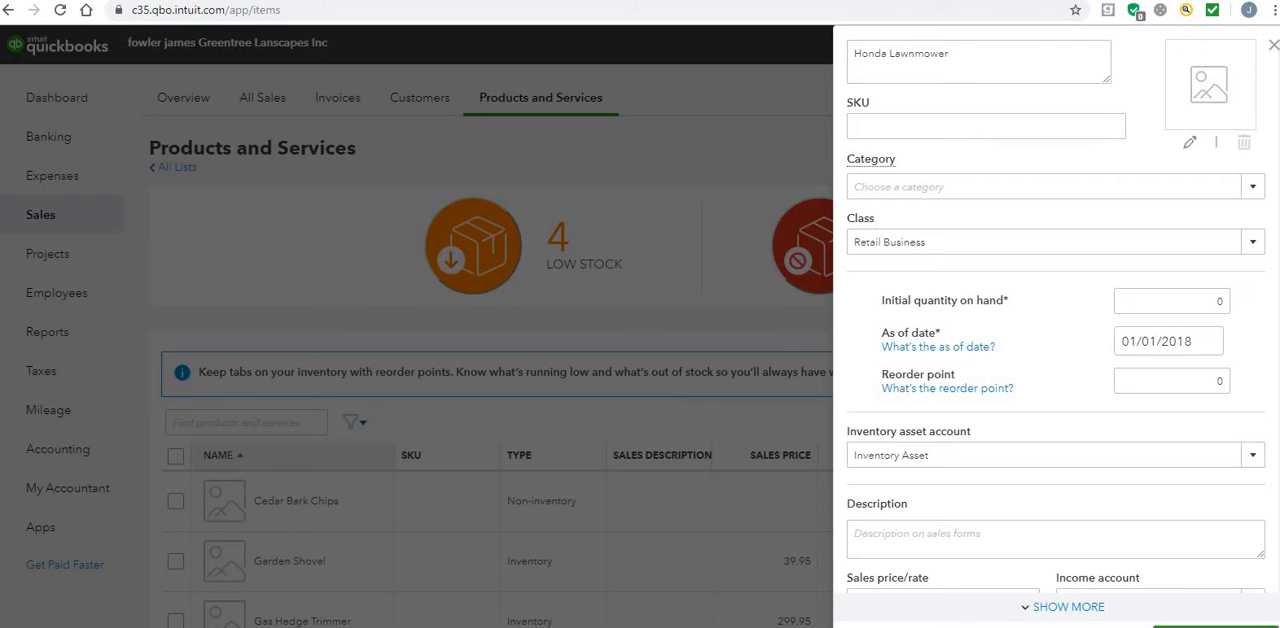
{"action": "left_click_drag", "start_coordinate": [1250, 400], "coordinate": [1270, 300]}
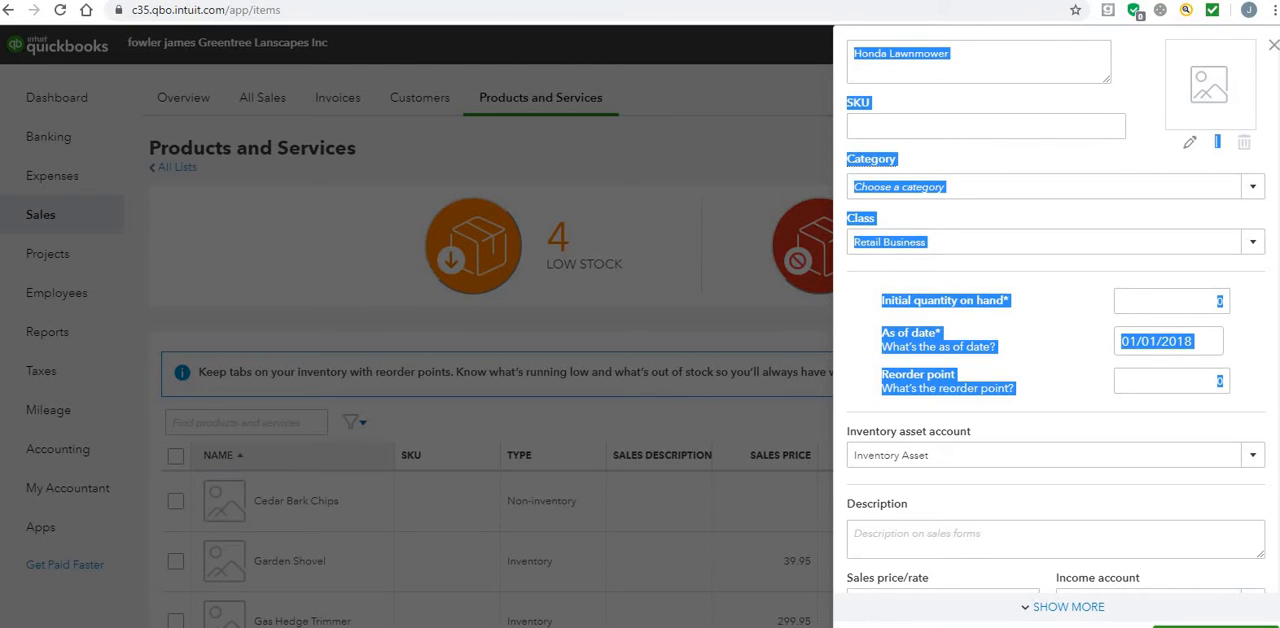
{"action": "scroll", "coordinate": [945, 374], "scroll_direction": "down", "scroll_amount": 3}
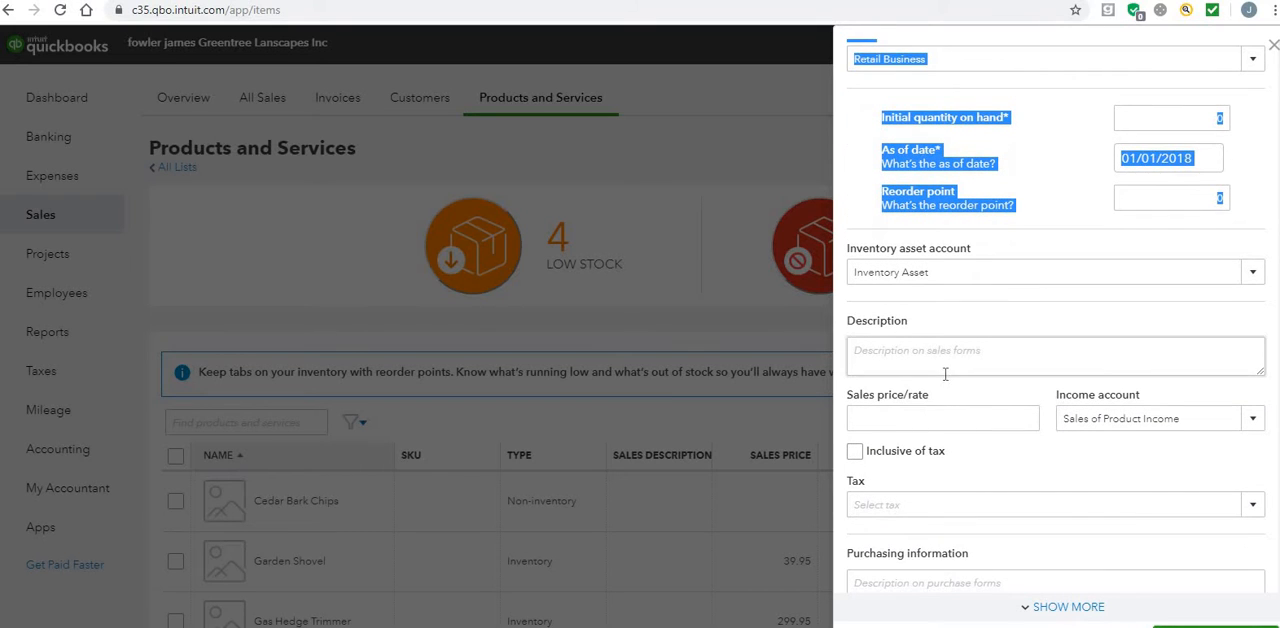
{"action": "left_click", "coordinate": [958, 420]}
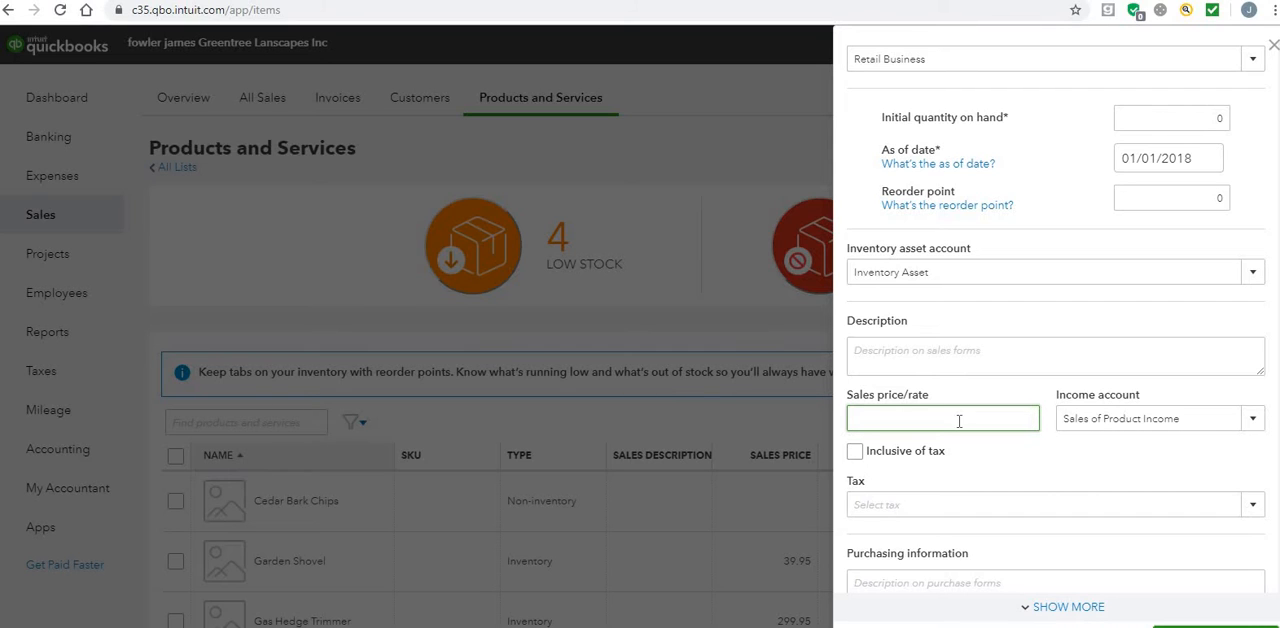
{"action": "type", "text": "499.95"}
{"action": "left_click", "coordinate": [1249, 428]}
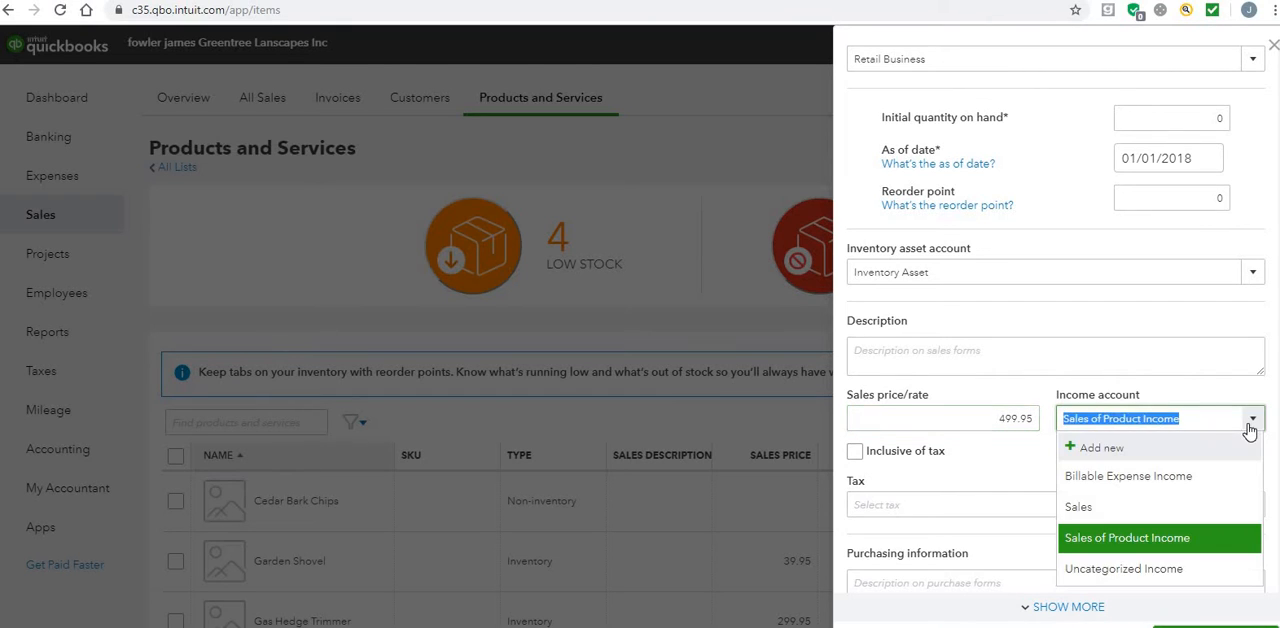
{"action": "left_click", "coordinate": [1131, 510]}
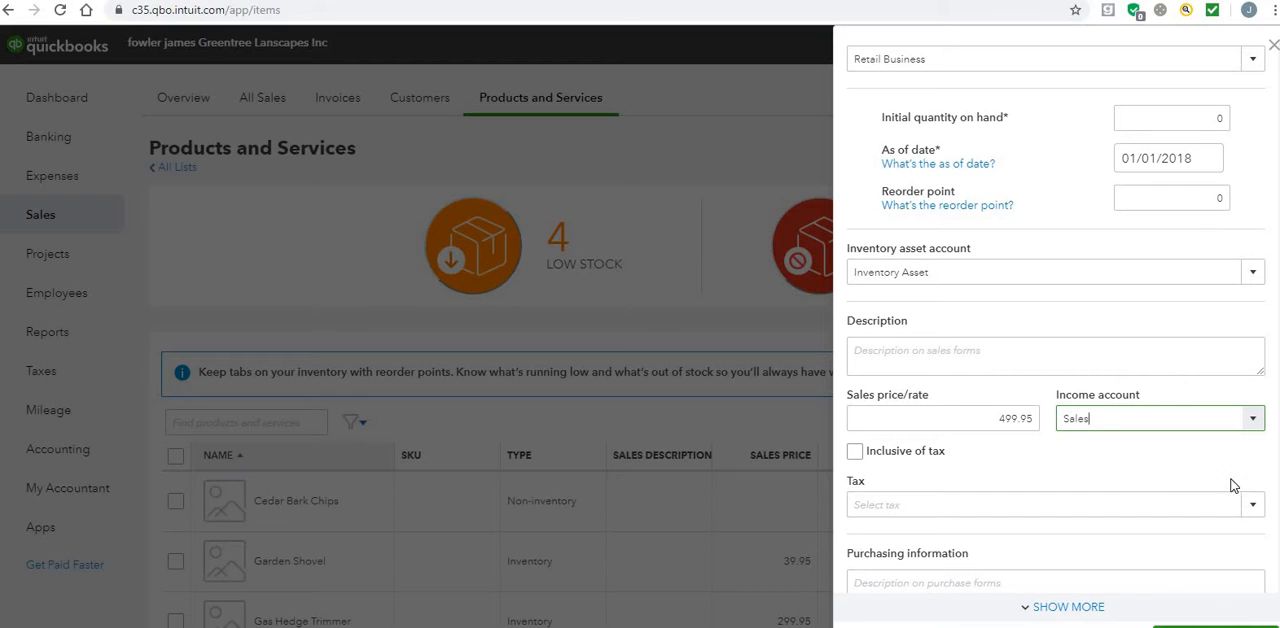
{"action": "left_click", "coordinate": [1254, 509]}
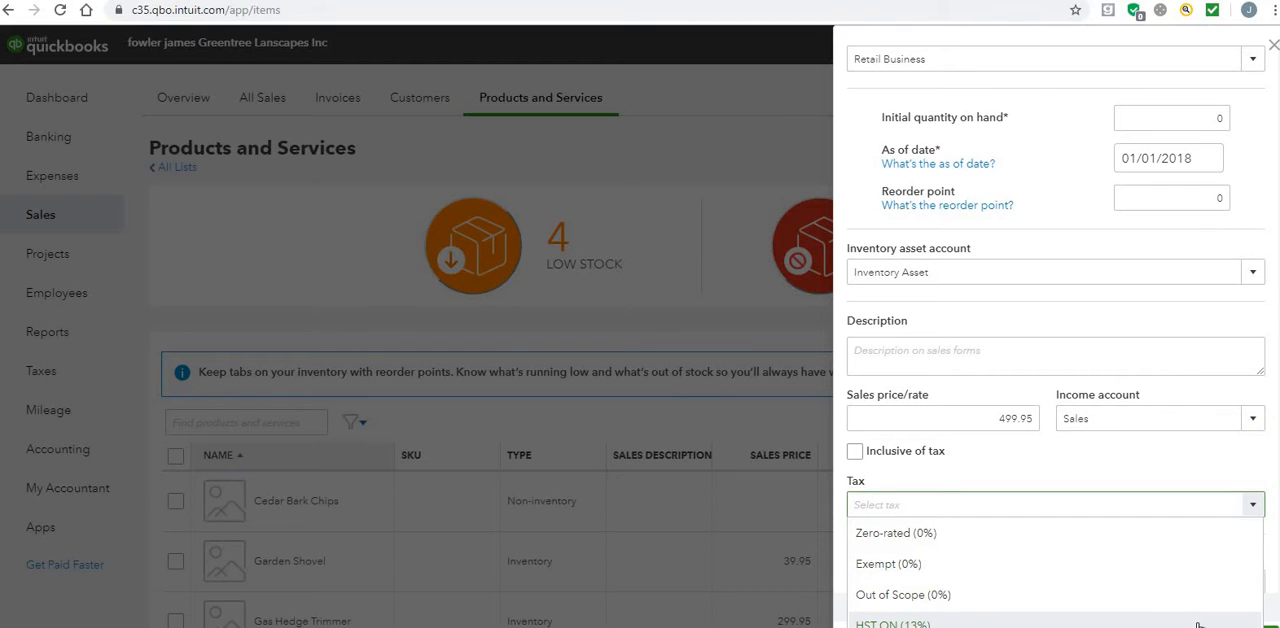
{"action": "left_click", "coordinate": [1198, 624]}
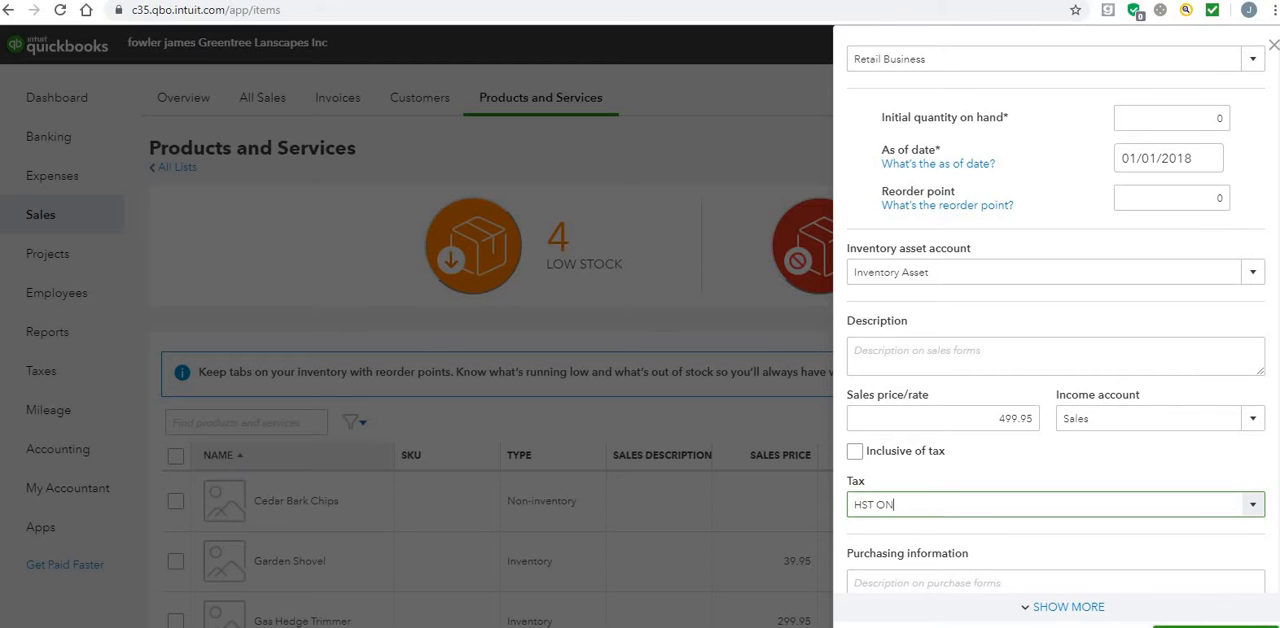
Step: Set the item's purchase cost to 277.10 and its purchase tax to HST ON (13%)
{"action": "scroll", "coordinate": [1056, 320], "scroll_direction": "down", "scroll_amount": 2}
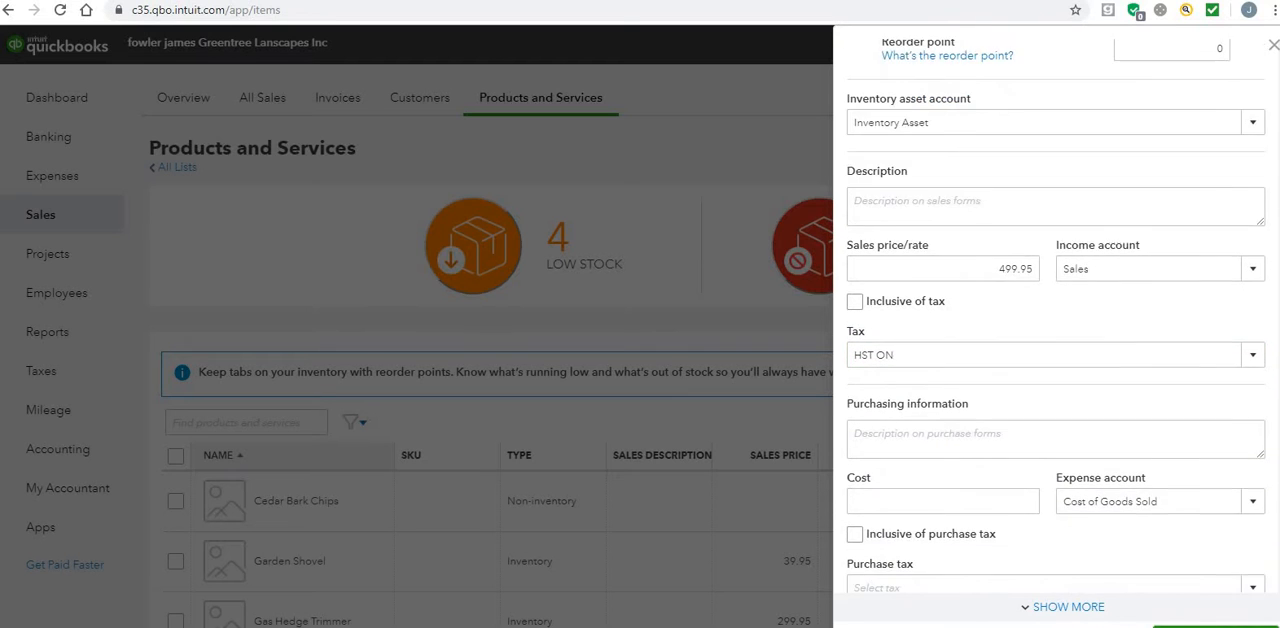
{"action": "left_click", "coordinate": [1017, 456]}
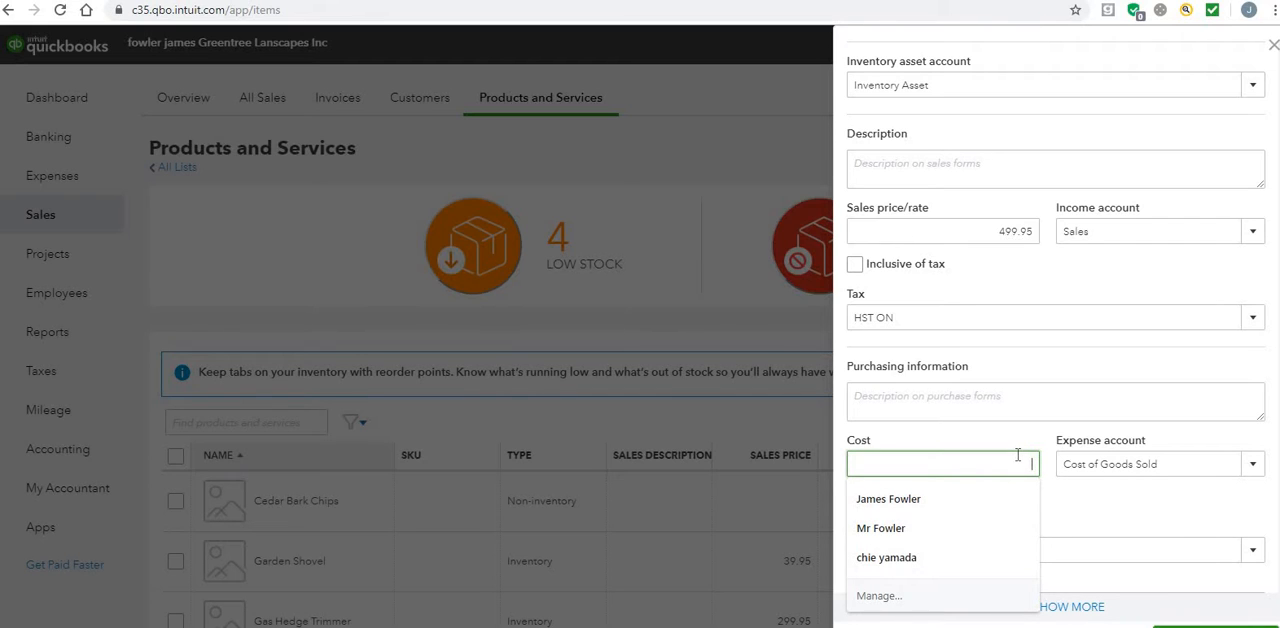
{"action": "type", "text": "277"}
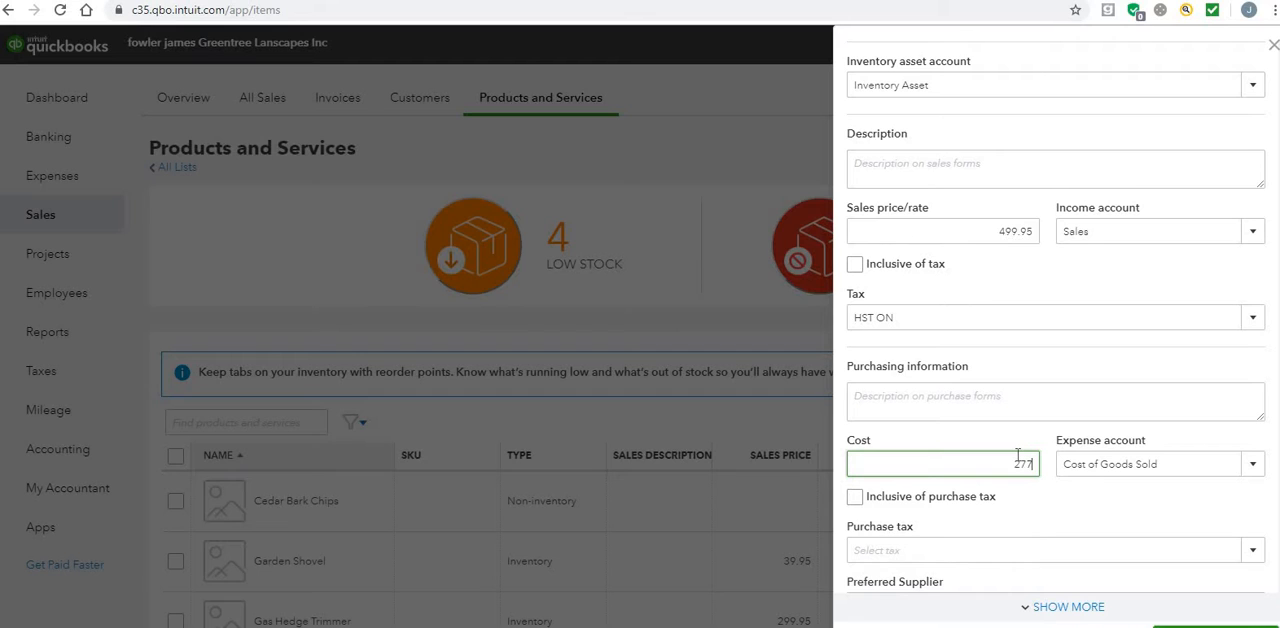
{"action": "type", "text": ".10"}
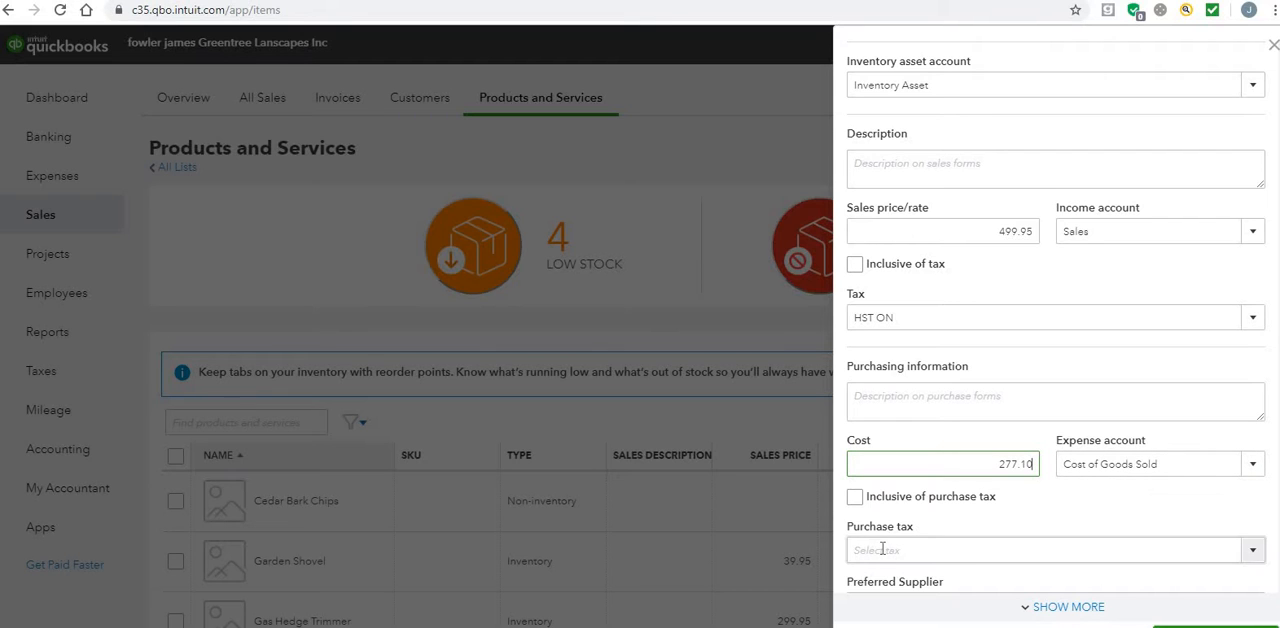
{"action": "left_click", "coordinate": [1254, 552]}
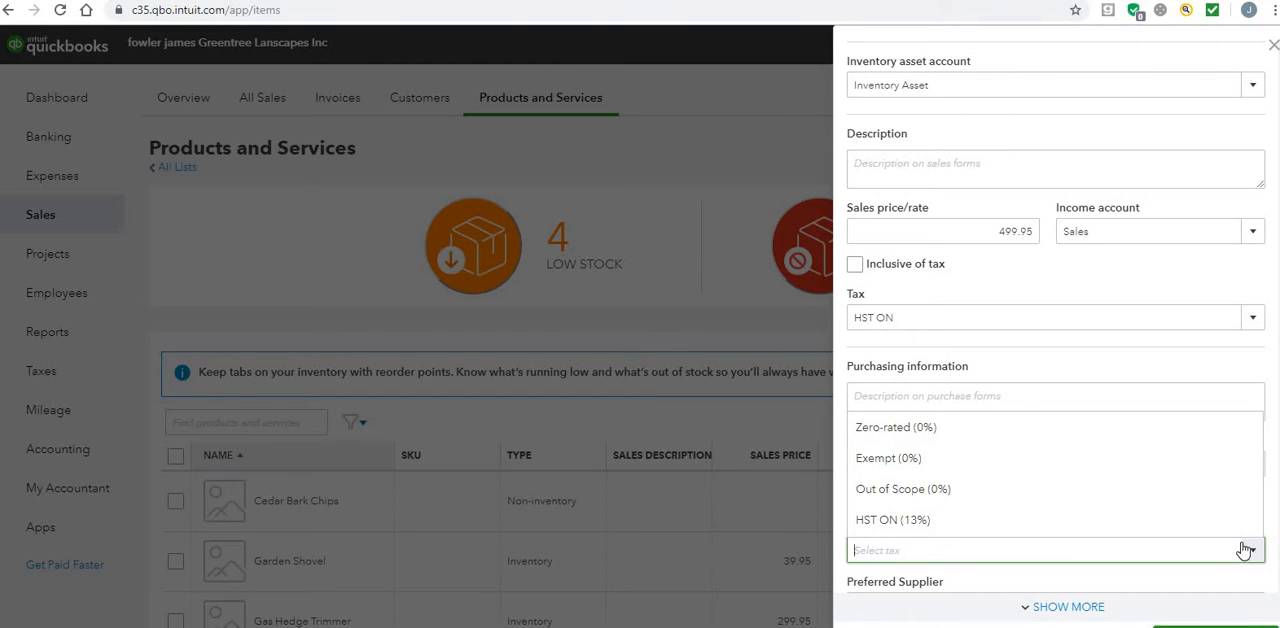
{"action": "left_click", "coordinate": [1224, 530]}
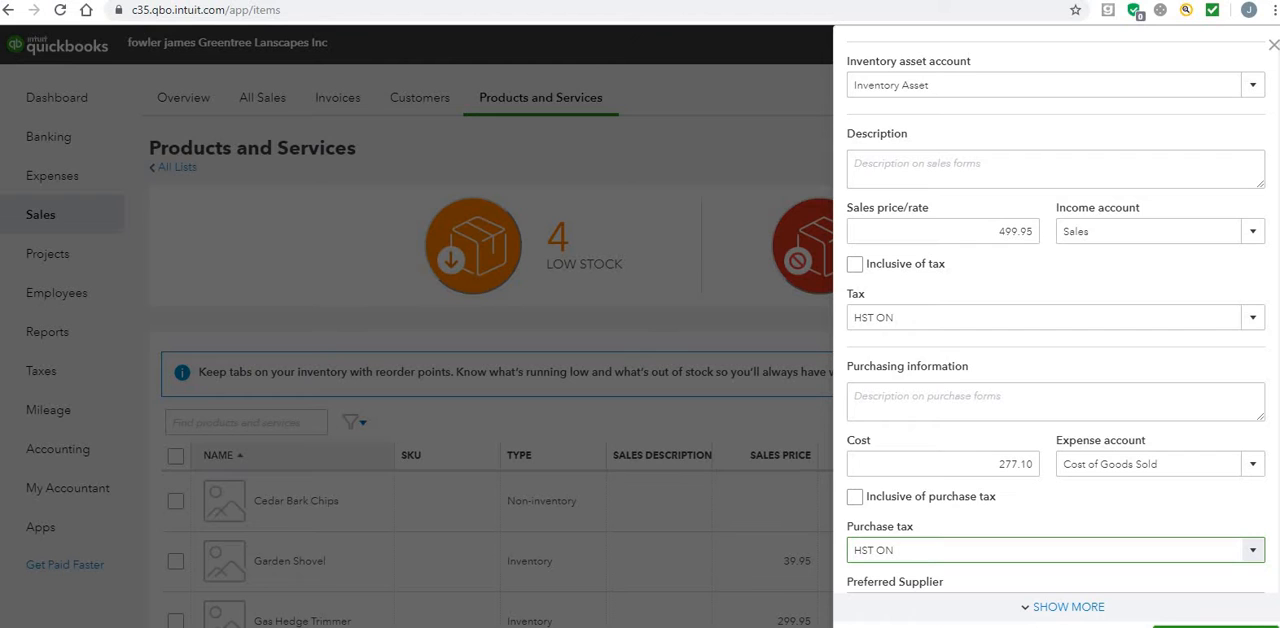
Step: Review the Honda Lawnmower's entries from name to purchase tax and save the inventory item
{"action": "scroll", "coordinate": [1274, 237], "scroll_direction": "up", "scroll_amount": 5}
{"action": "scroll", "coordinate": [1274, 237], "scroll_direction": "up", "scroll_amount": 1}
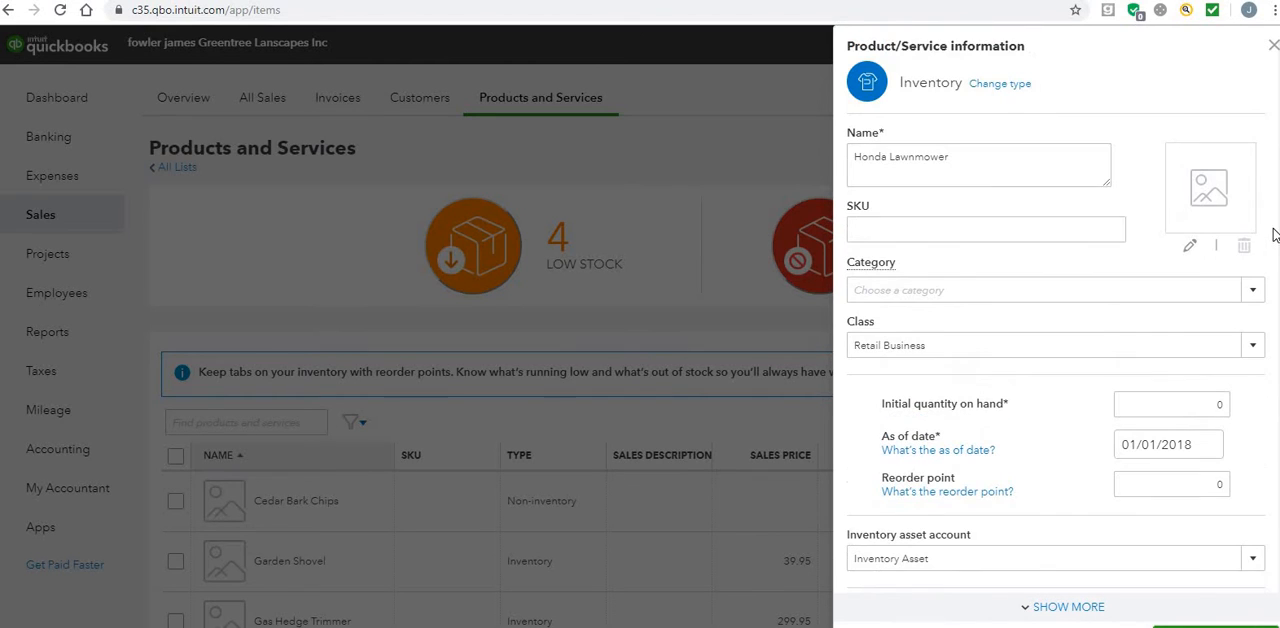
{"action": "left_click", "coordinate": [1010, 160]}
{"action": "scroll", "coordinate": [1149, 294], "scroll_direction": "down", "scroll_amount": 1}
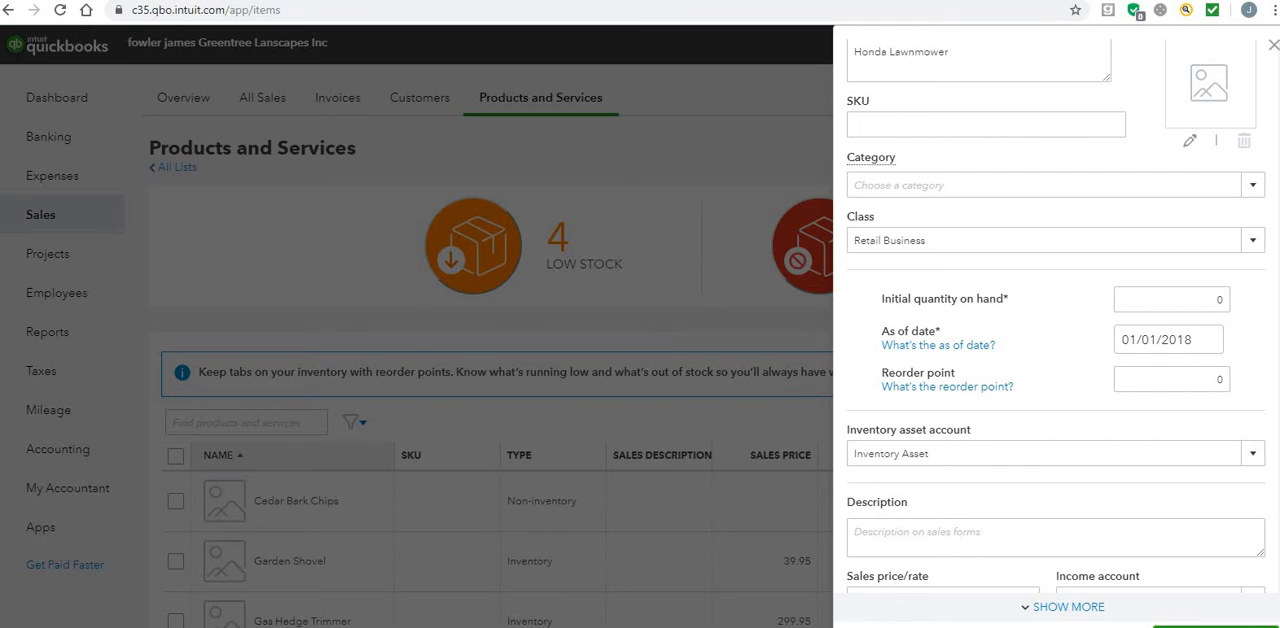
{"action": "scroll", "coordinate": [911, 420], "scroll_direction": "down", "scroll_amount": 2}
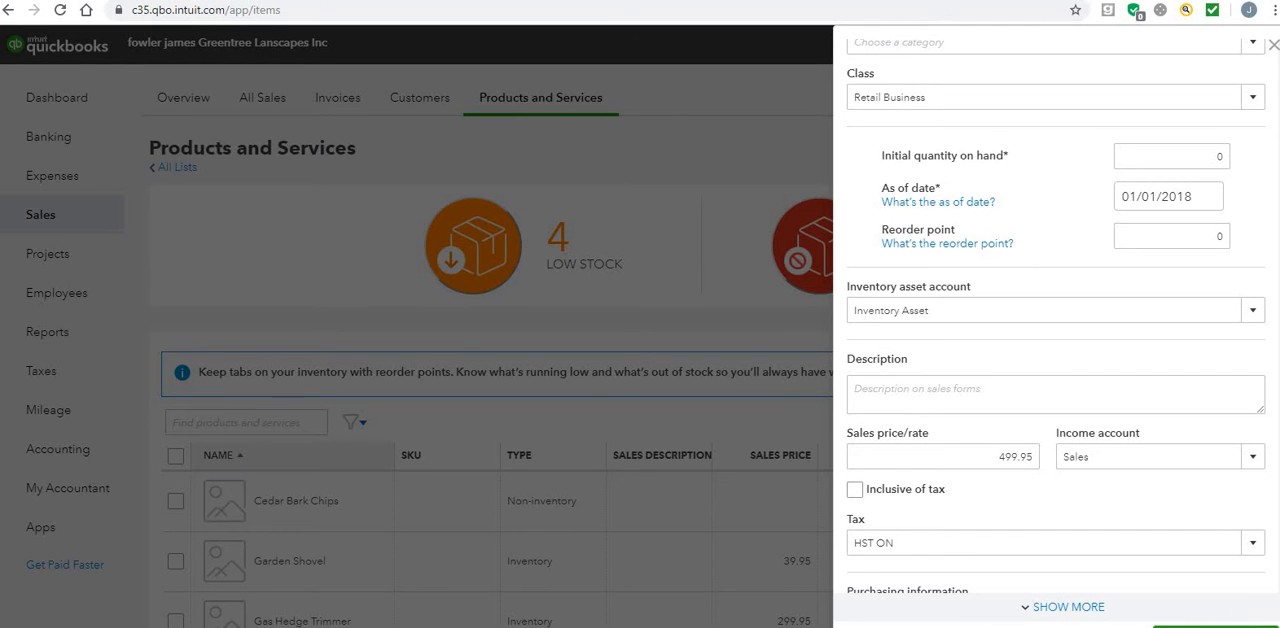
{"action": "scroll", "coordinate": [969, 341], "scroll_direction": "down", "scroll_amount": 2}
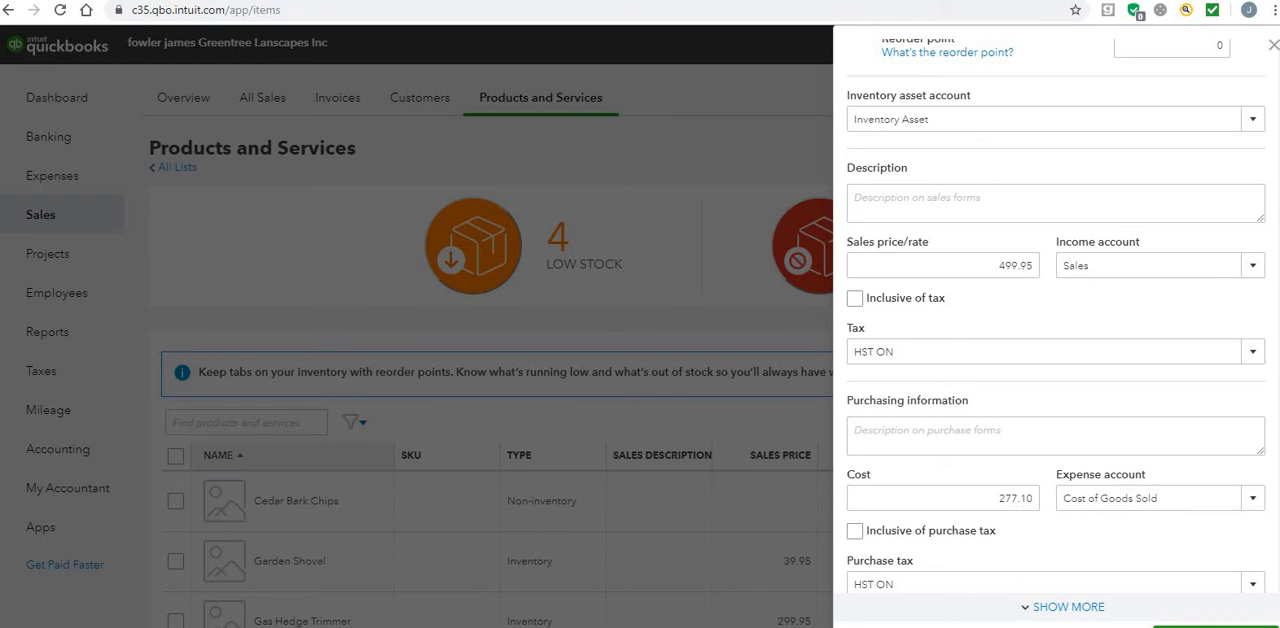
{"action": "left_click_drag", "start_coordinate": [1045, 520], "coordinate": [1009, 566]}
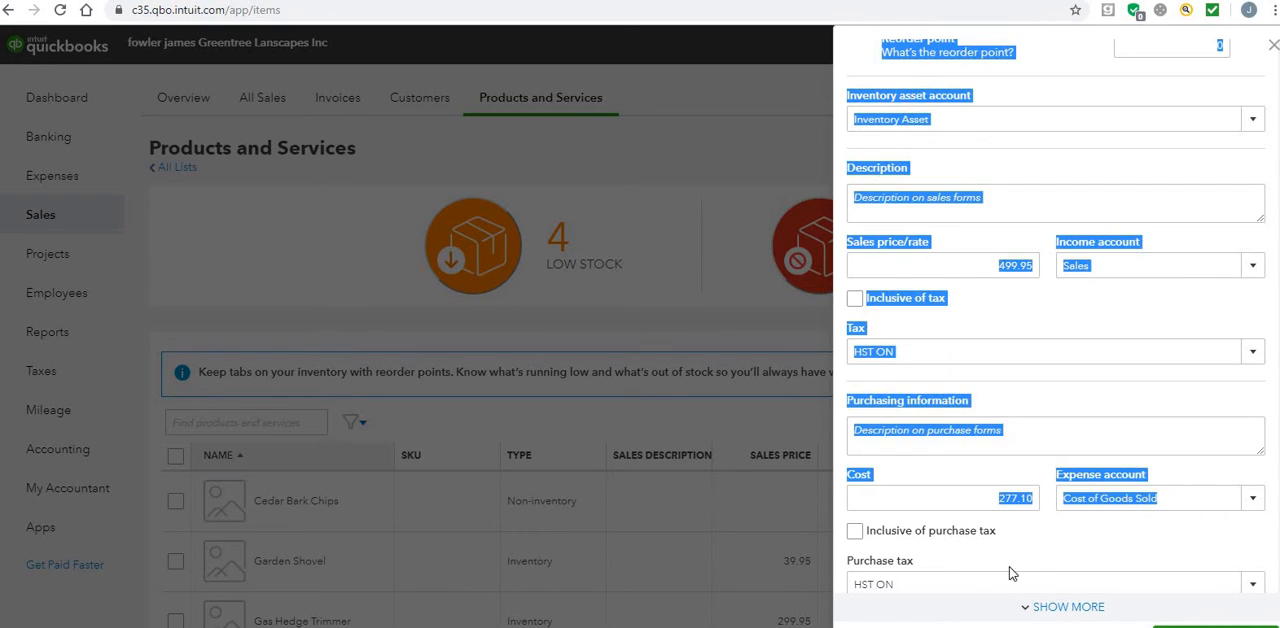
{"action": "left_click", "coordinate": [1093, 538]}
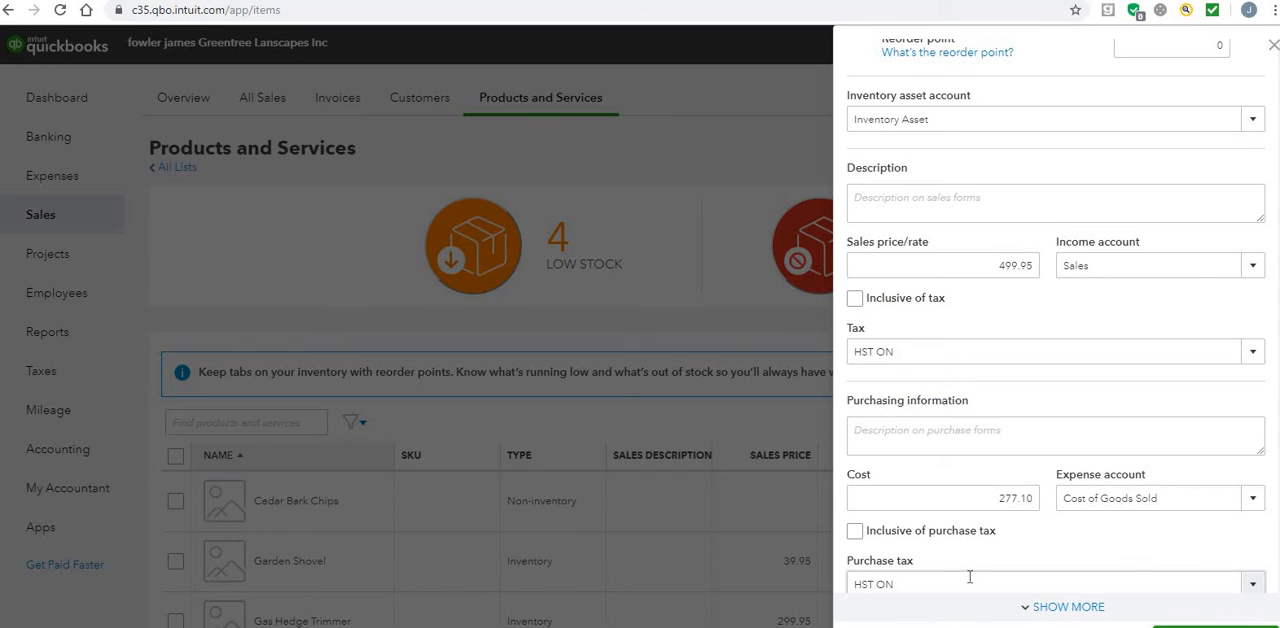
{"action": "scroll", "coordinate": [1056, 330], "scroll_direction": "down", "scroll_amount": 2}
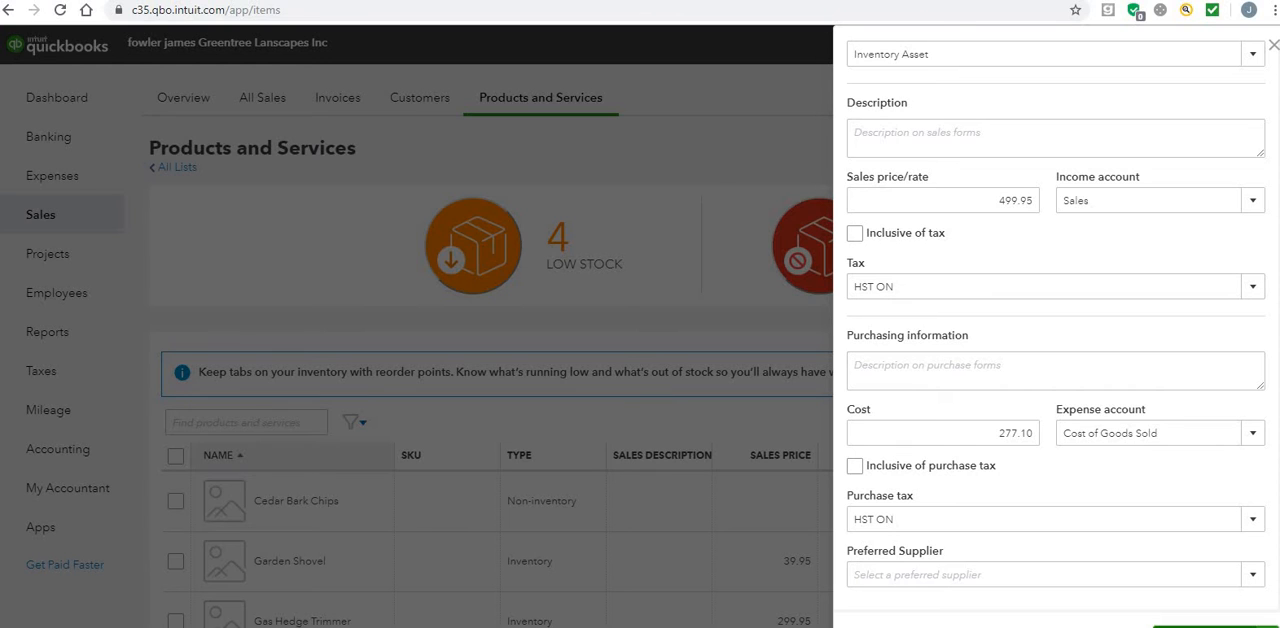
{"action": "left_click", "coordinate": [1200, 626]}
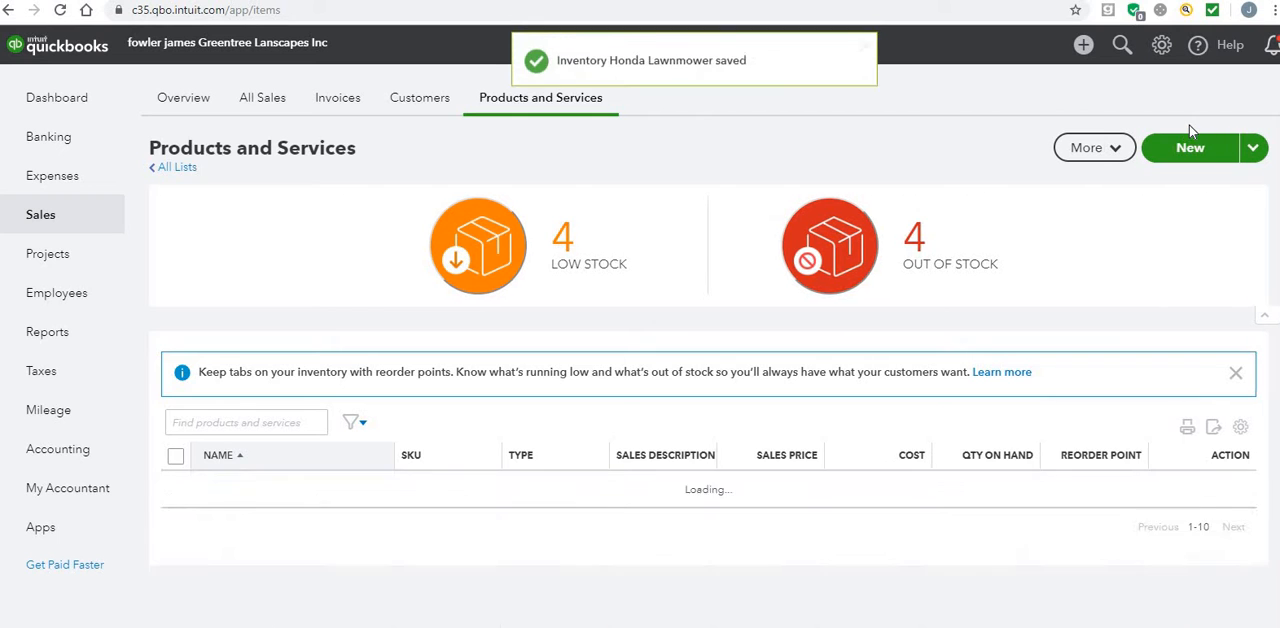